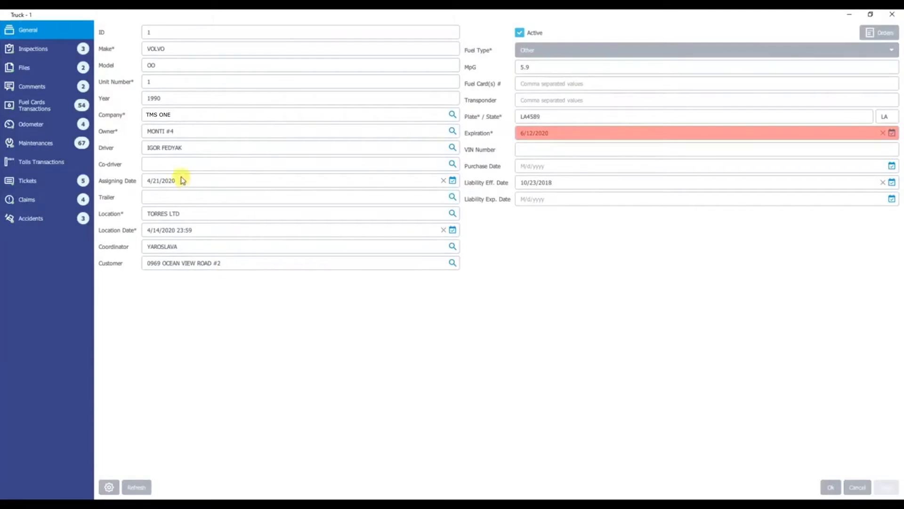
Set the truck's assigning date to April 1, 2020
{"action": "left_click", "coordinate": [452, 181]}
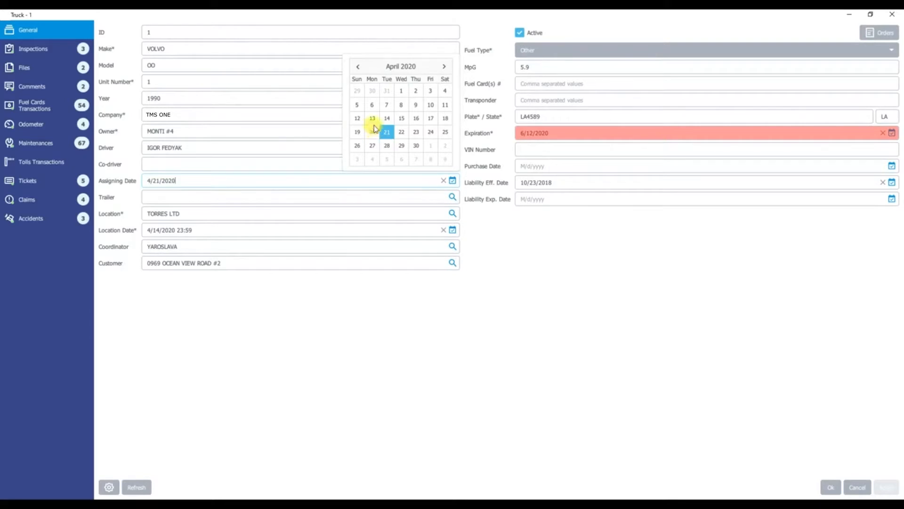
{"action": "left_click", "coordinate": [401, 91]}
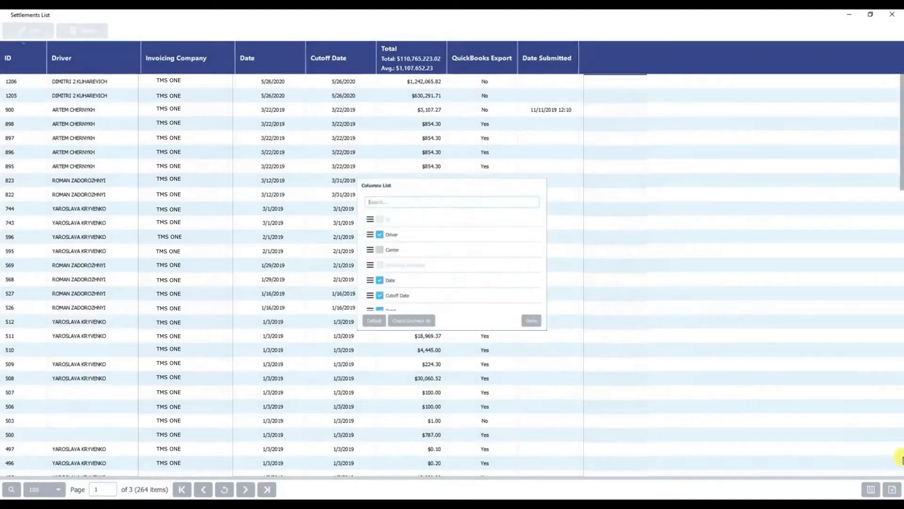
Show the Pay To and Pay To Owner columns in the settlements list
{"action": "scroll", "coordinate": [490, 277], "scroll_direction": "down", "scroll_amount": 4}
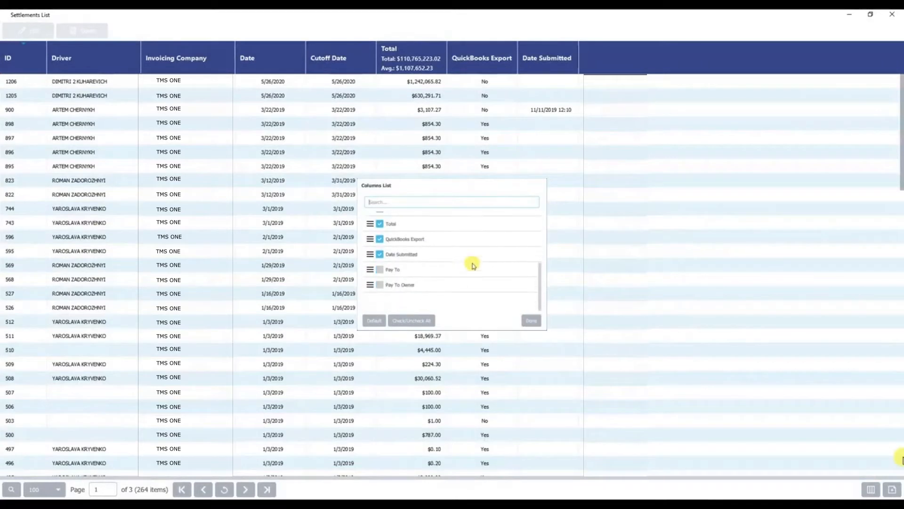
{"action": "left_click", "coordinate": [380, 288]}
{"action": "left_click", "coordinate": [380, 303]}
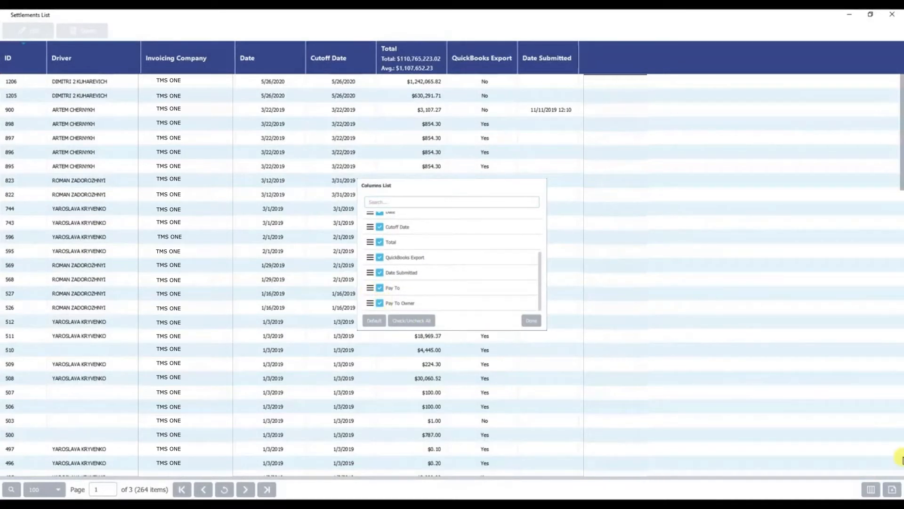
{"action": "left_click", "coordinate": [531, 322]}
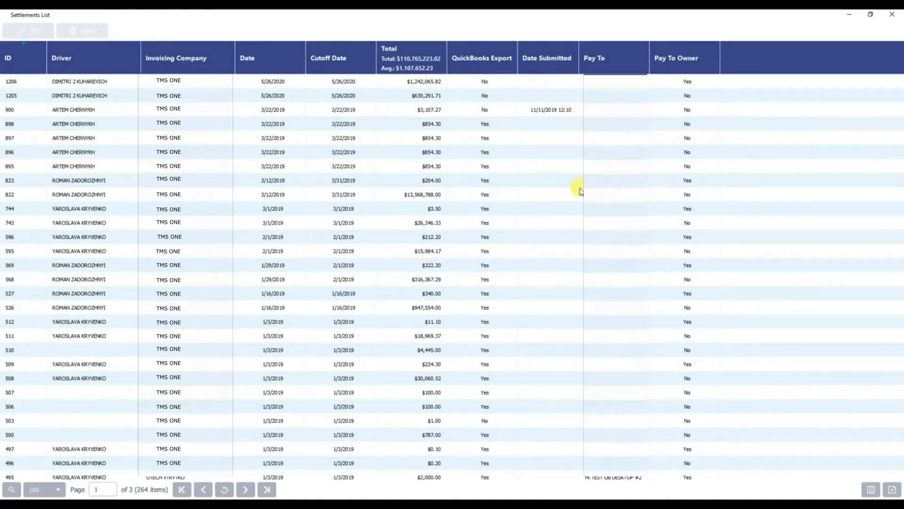
{"action": "mouse_move", "coordinate": [644, 67]}
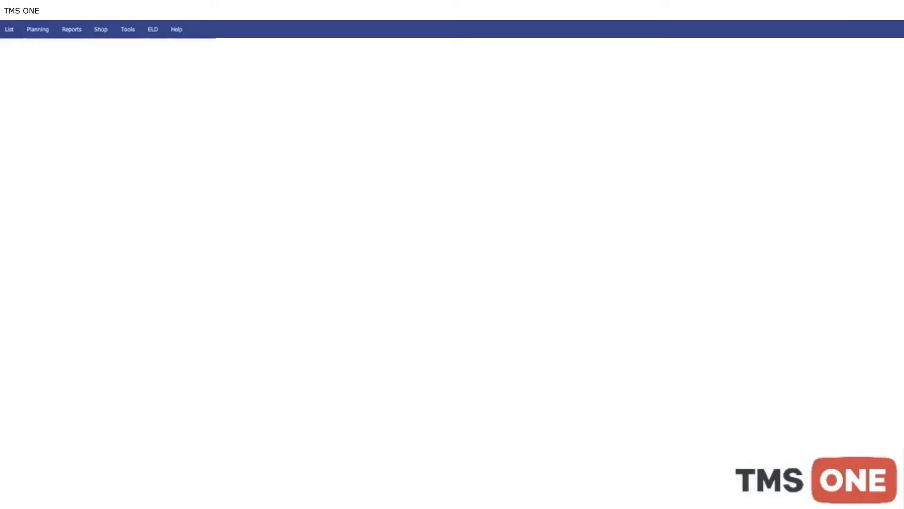
Open the driver inspections list and display the comments of the first inspection
{"action": "left_click", "coordinate": [9, 29]}
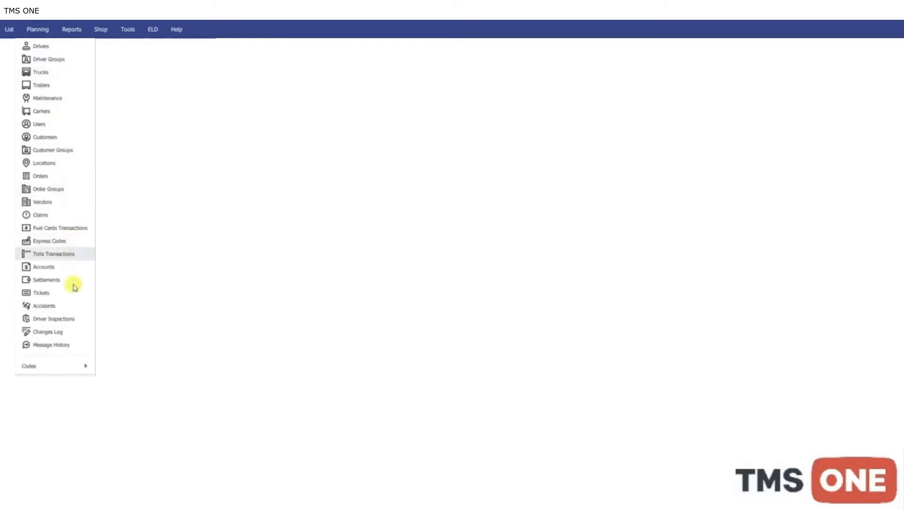
{"action": "left_click", "coordinate": [70, 318]}
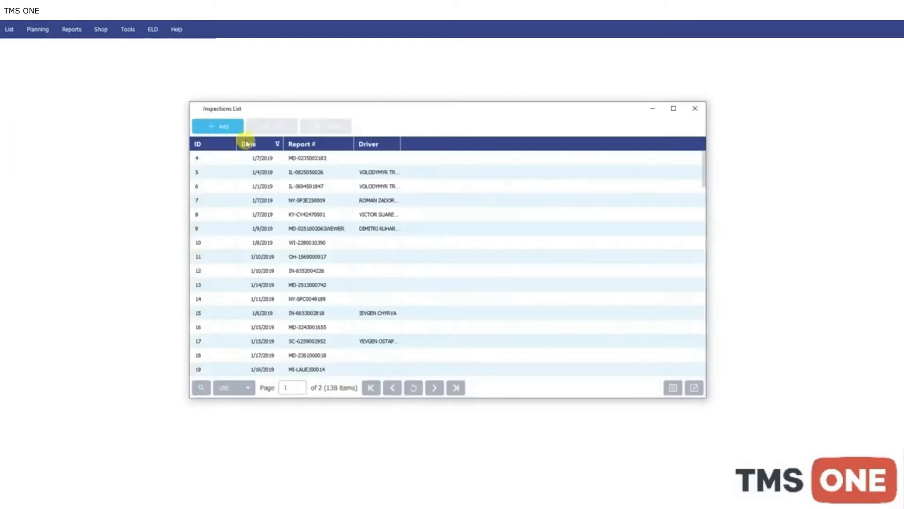
{"action": "left_click", "coordinate": [309, 158]}
{"action": "left_click", "coordinate": [273, 127]}
{"action": "left_click", "coordinate": [36, 47]}
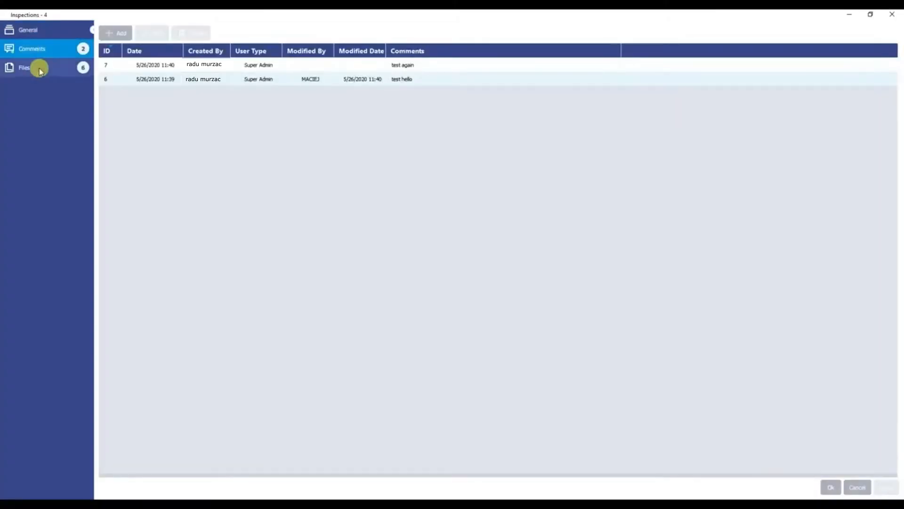
Add the comment "test" to the inspection and edit it to read "test sdhsdhds"
{"action": "left_click", "coordinate": [117, 33]}
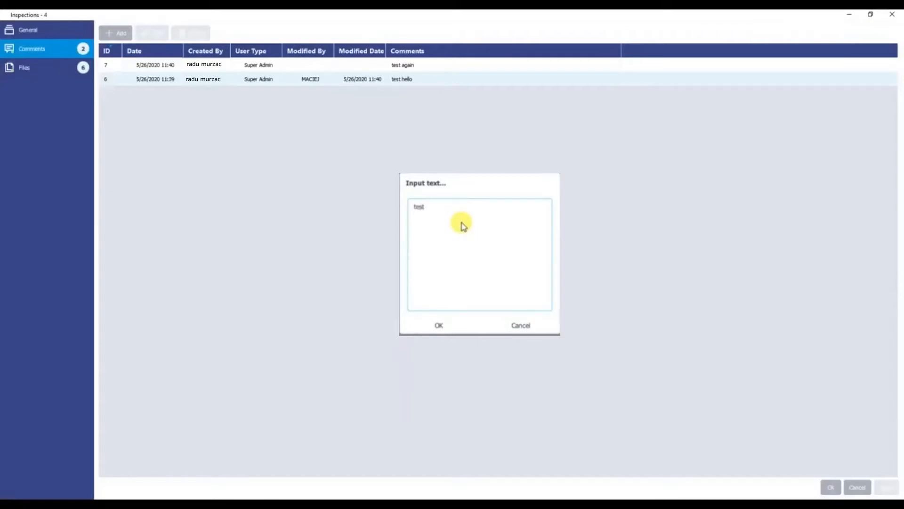
{"action": "left_click", "coordinate": [436, 325]}
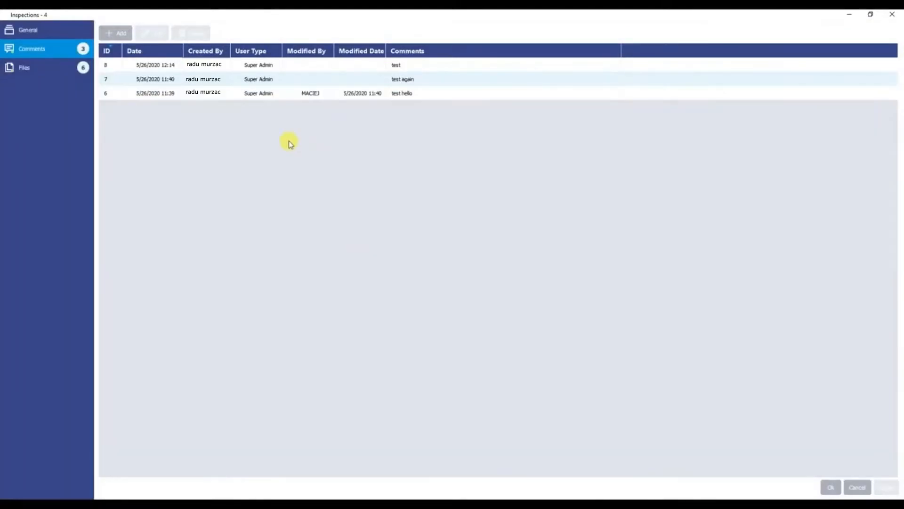
{"action": "double_click", "coordinate": [264, 65]}
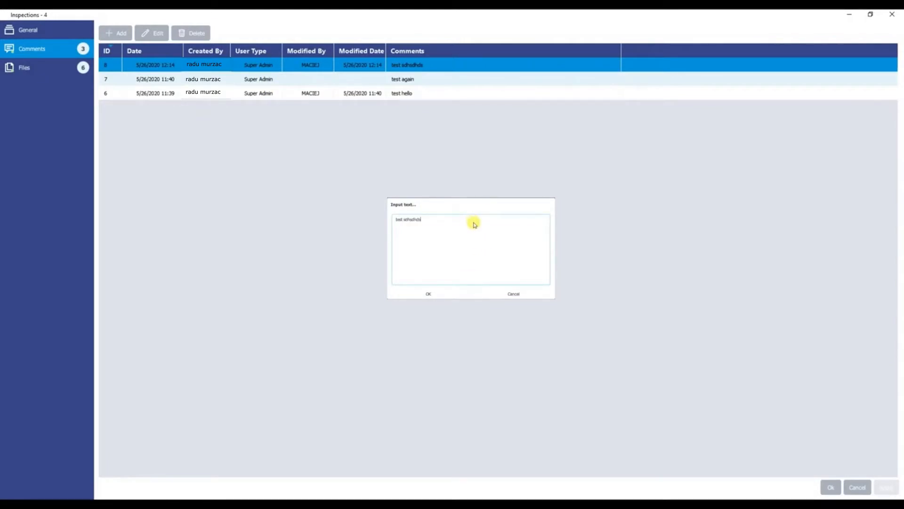
{"action": "type", "text": "sdhsdhds"}
{"action": "left_click", "coordinate": [429, 294]}
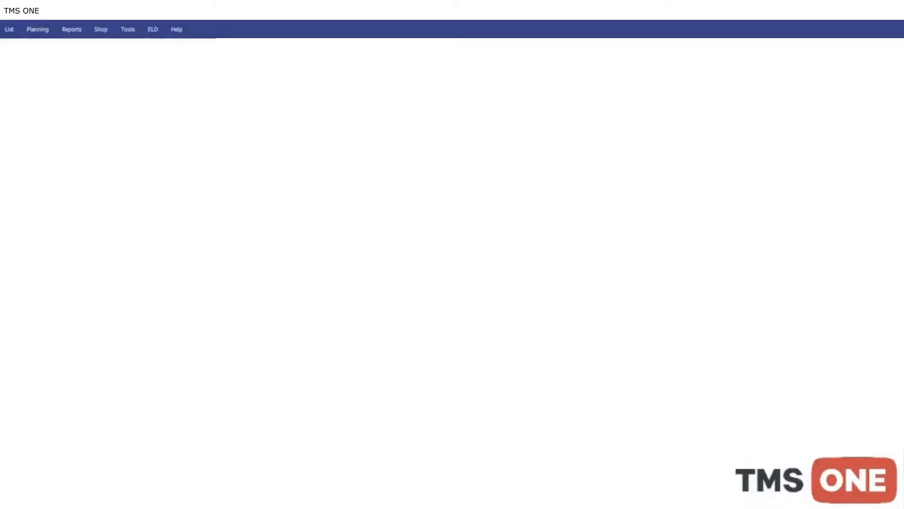
Open Order Planning and show the Picture column in the orders grid
{"action": "left_click", "coordinate": [38, 29]}
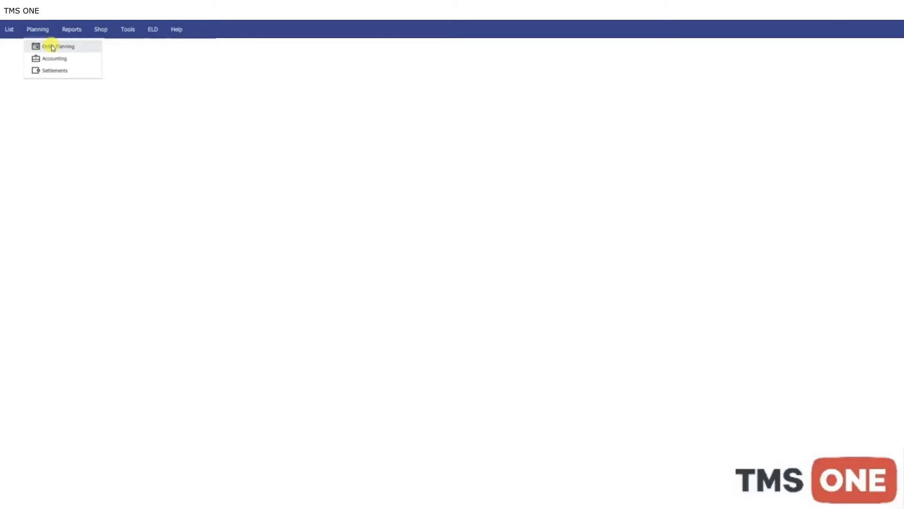
{"action": "left_click", "coordinate": [48, 44]}
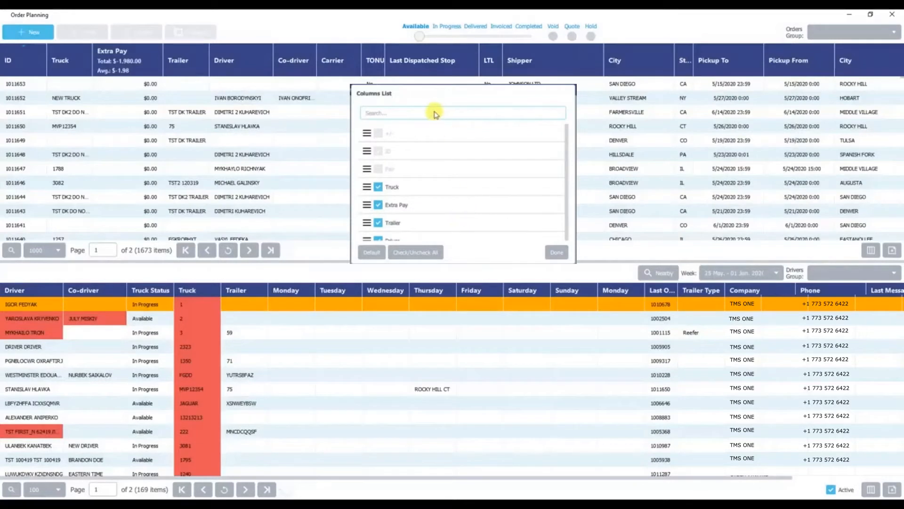
{"action": "type", "text": "pict"}
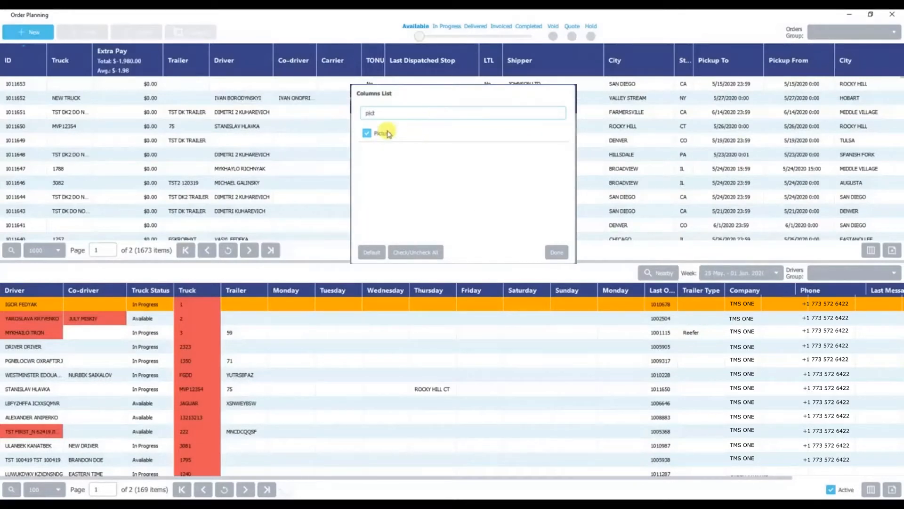
{"action": "left_click", "coordinate": [367, 134]}
{"action": "left_click", "coordinate": [367, 135]}
{"action": "left_click", "coordinate": [556, 252]}
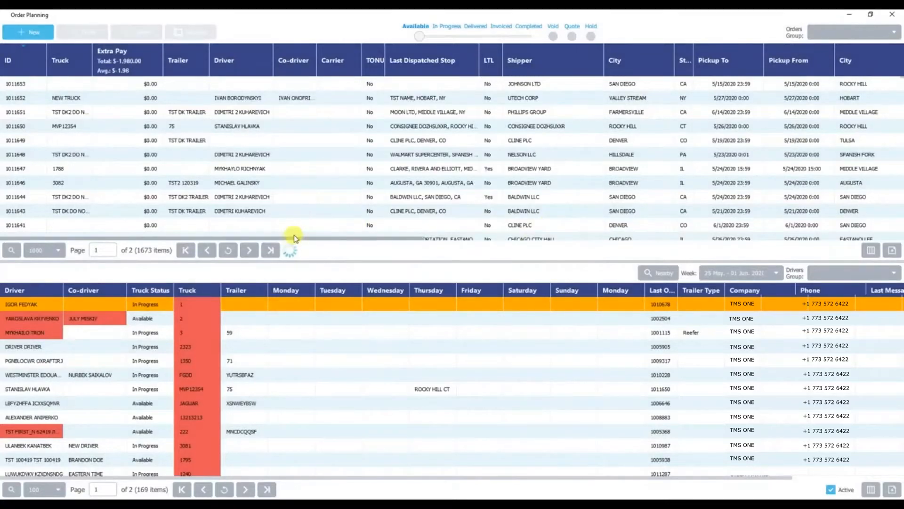
Filter the orders grid by the Picture column with the value Yes
{"action": "left_click_drag", "start_coordinate": [296, 238], "coordinate": [894, 250]}
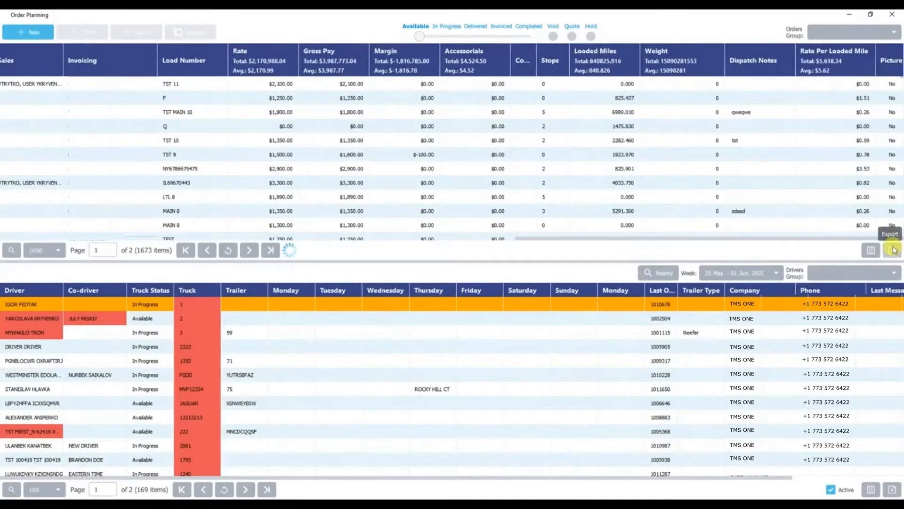
{"action": "left_click", "coordinate": [894, 85]}
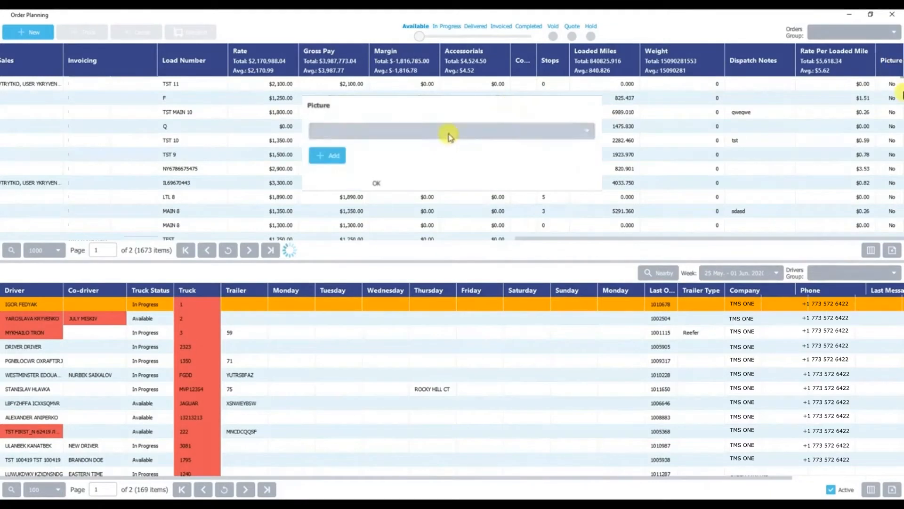
{"action": "left_click", "coordinate": [356, 131]}
{"action": "left_click", "coordinate": [348, 145]}
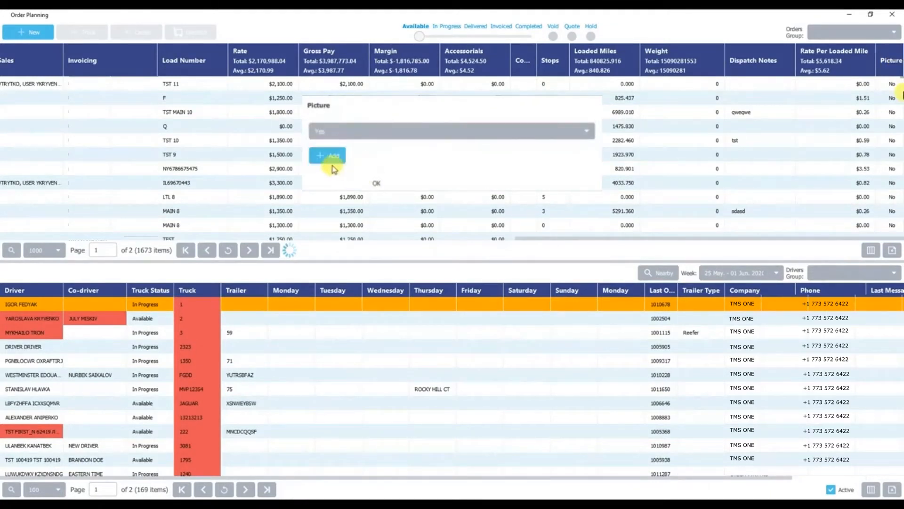
{"action": "left_click", "coordinate": [375, 183]}
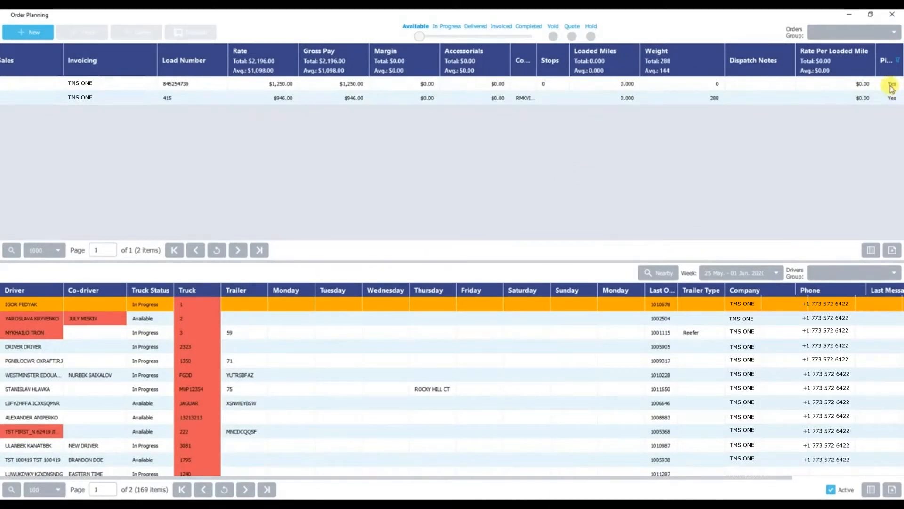
Reopen the Picture column's filter in the orders grid and choose Yes again
{"action": "left_click", "coordinate": [897, 60]}
{"action": "left_click", "coordinate": [364, 170]}
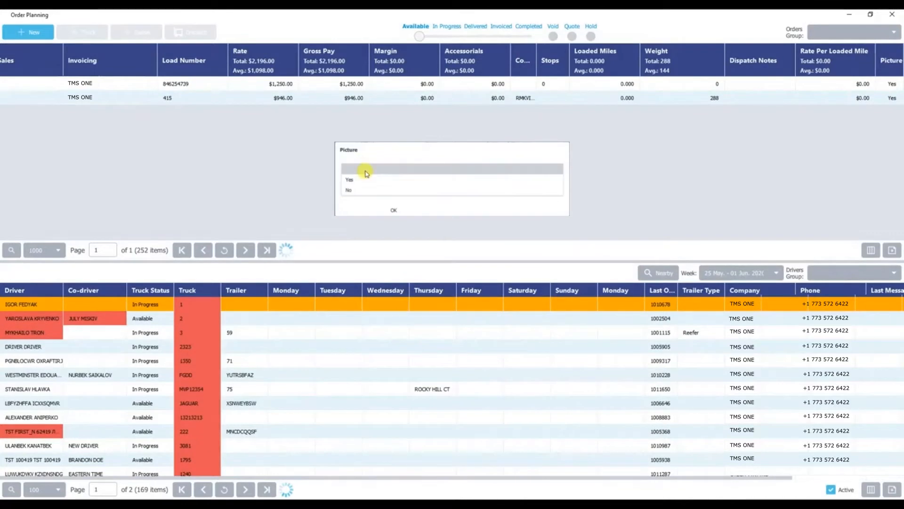
{"action": "left_click", "coordinate": [362, 178]}
{"action": "left_click", "coordinate": [391, 210]}
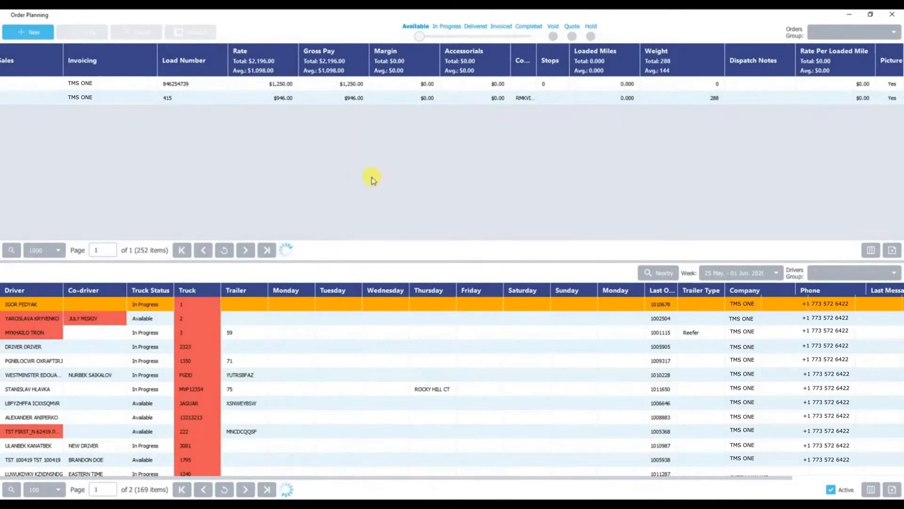
Open the LTL order from CLINE PLC in Denver to Farmersville and display its stops
{"action": "scroll", "coordinate": [242, 216], "scroll_direction": "left", "scroll_amount": 10}
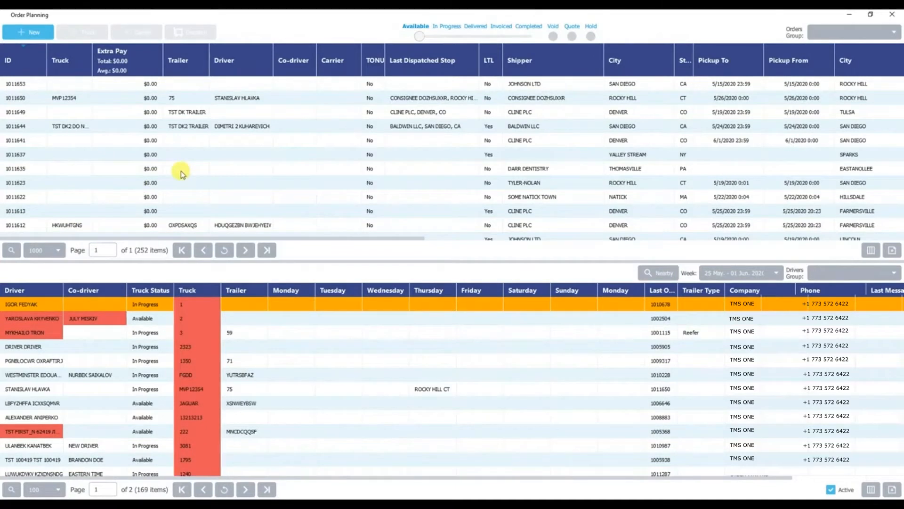
{"action": "double_click", "coordinate": [221, 212]}
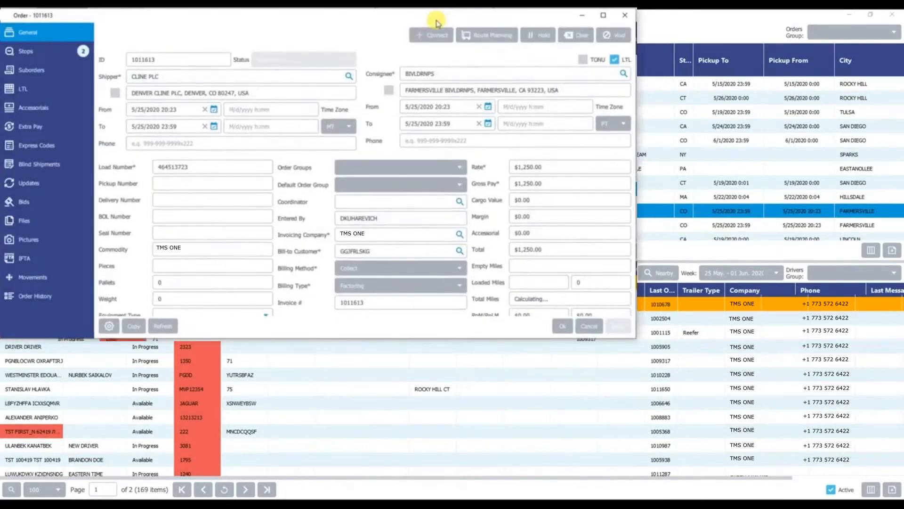
{"action": "left_click", "coordinate": [38, 49]}
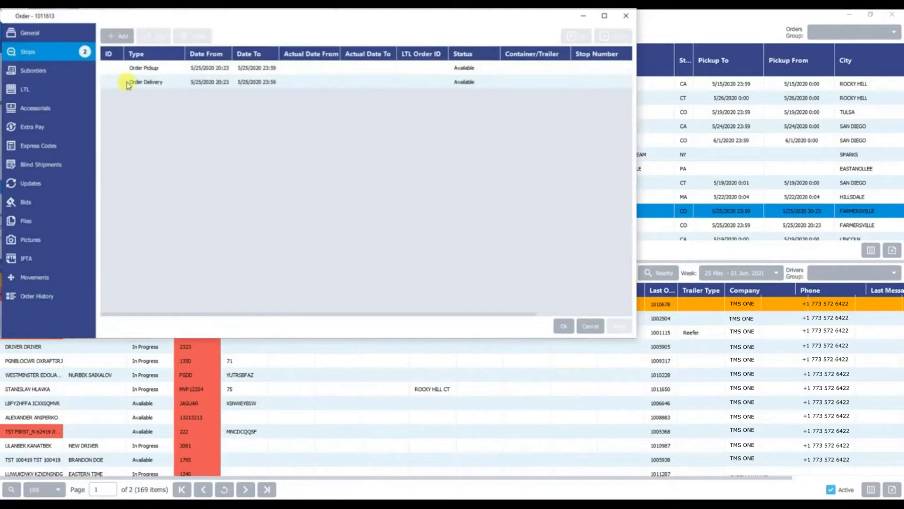
Examine the type options for a new stop without adding one, and check the order's general details
{"action": "left_click", "coordinate": [116, 37]}
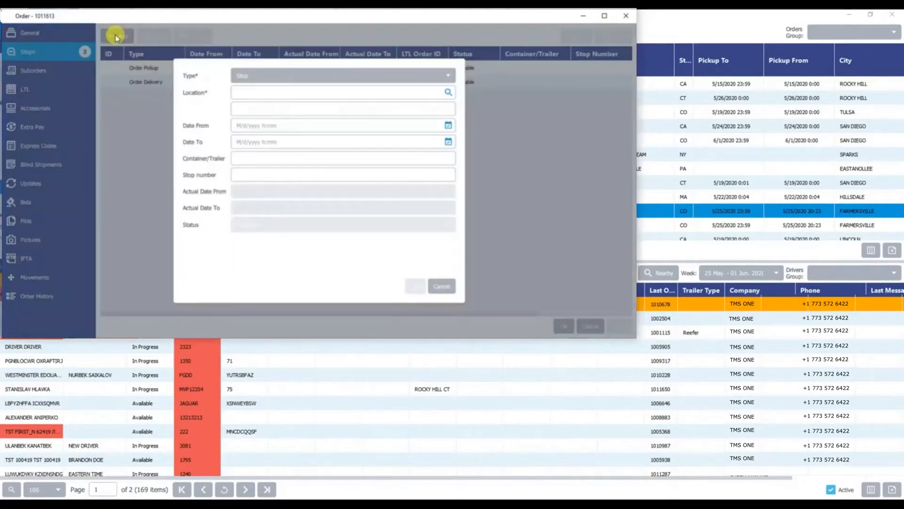
{"action": "left_click", "coordinate": [292, 76]}
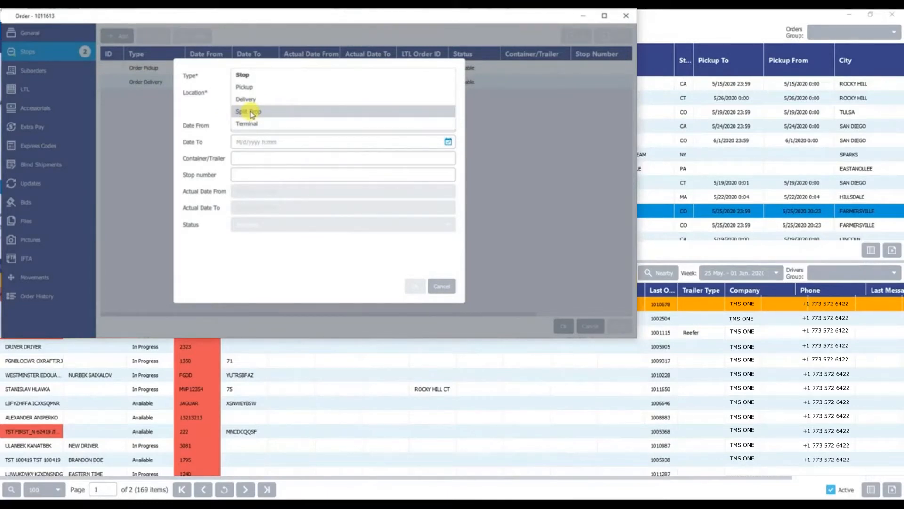
{"action": "left_click", "coordinate": [442, 286]}
{"action": "left_click", "coordinate": [442, 286]}
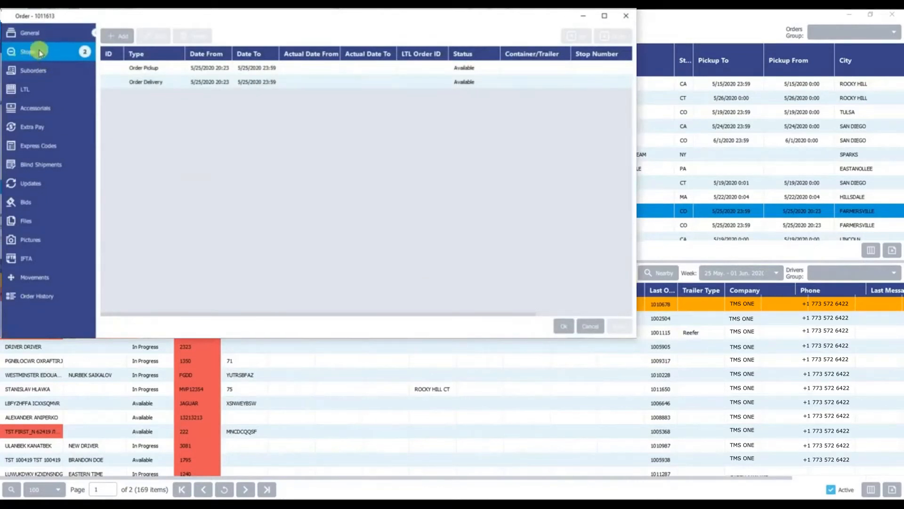
{"action": "left_click", "coordinate": [49, 32]}
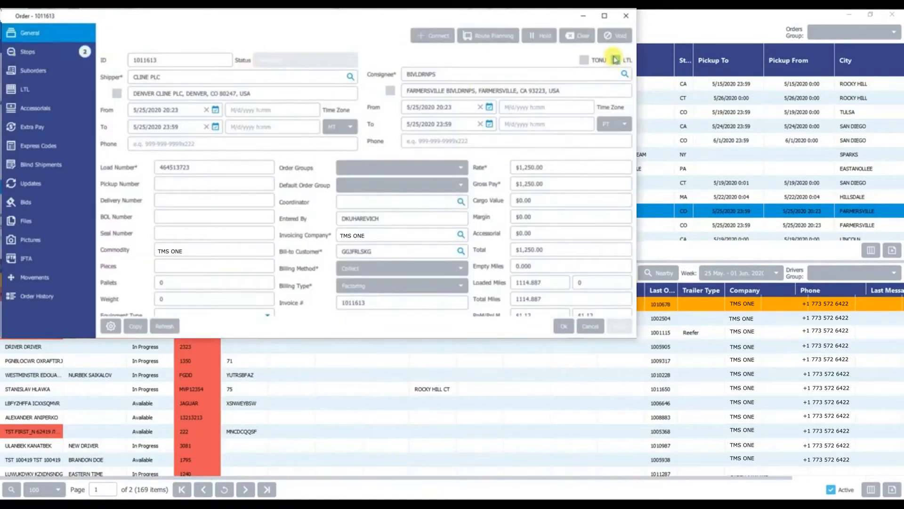
{"action": "left_click", "coordinate": [65, 50]}
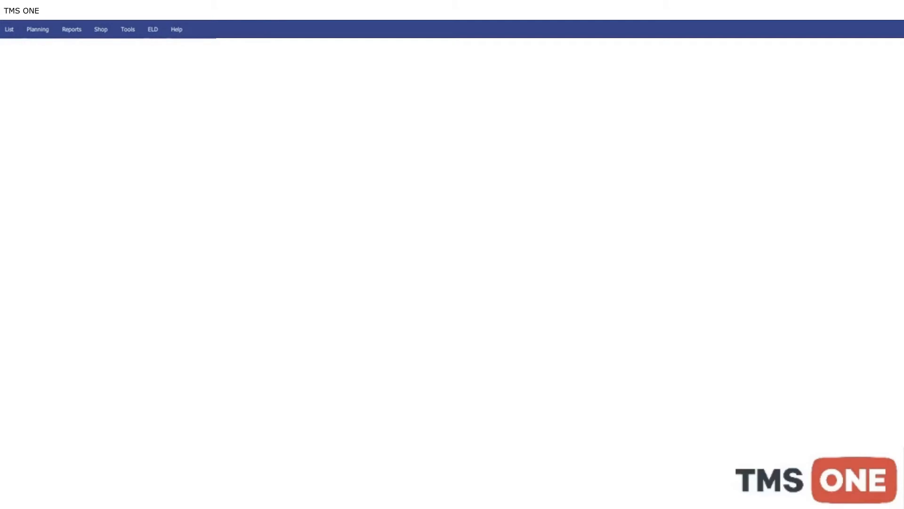
Open settlements planning and enter "TR" in the selection of a driver to add
{"action": "left_click", "coordinate": [38, 29]}
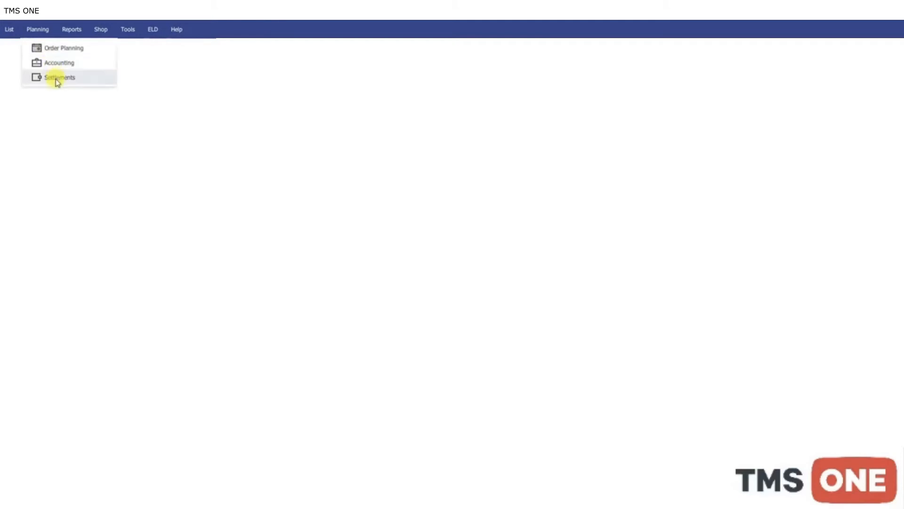
{"action": "left_click", "coordinate": [84, 78]}
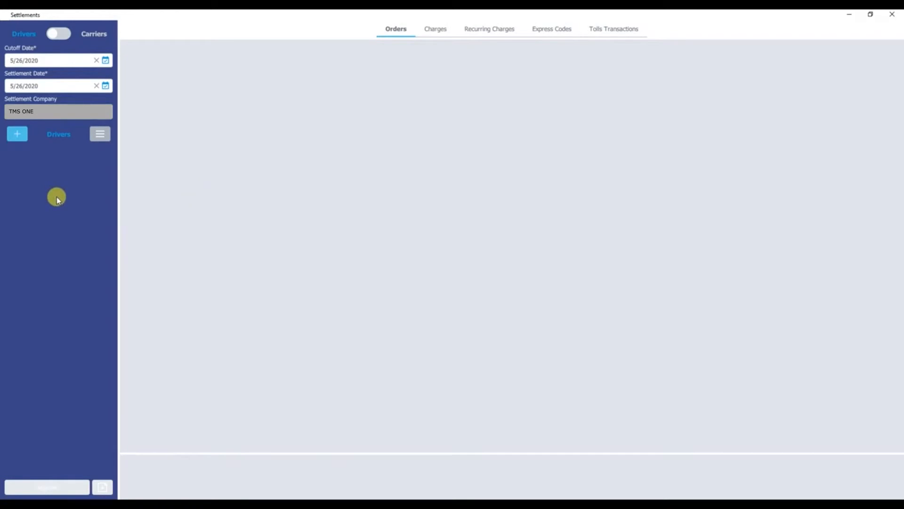
{"action": "left_click", "coordinate": [21, 137]}
{"action": "left_click", "coordinate": [30, 137]}
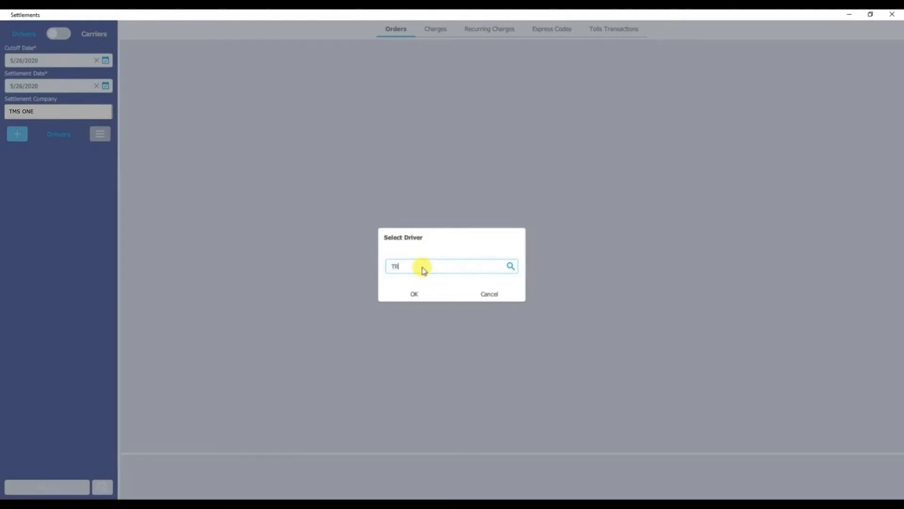
{"action": "type", "text": "TR"}
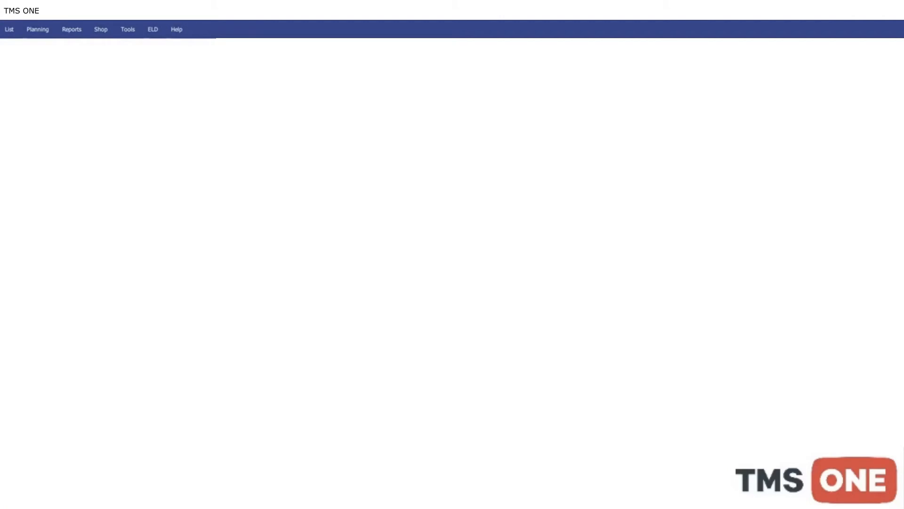
Open the Movements History report full screen and calculate it for the preset date range
{"action": "left_click", "coordinate": [72, 29]}
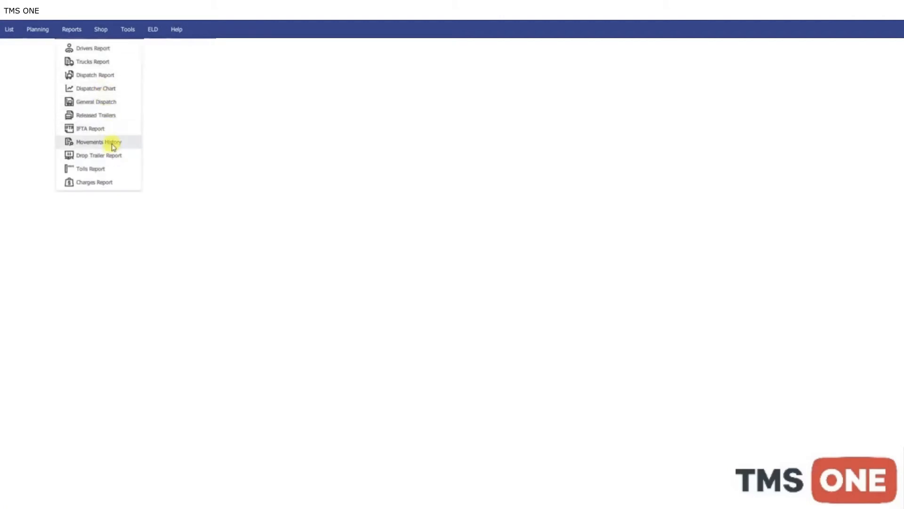
{"action": "left_click", "coordinate": [114, 143]}
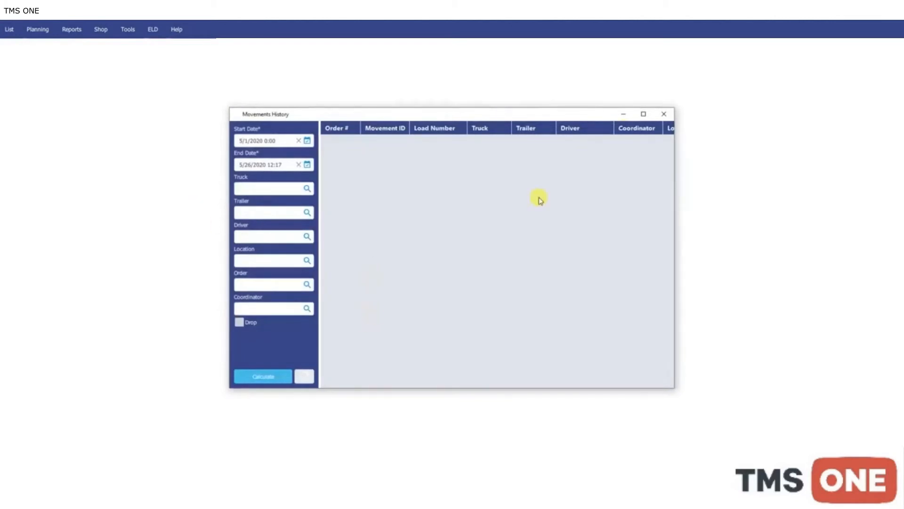
{"action": "left_click", "coordinate": [643, 113]}
{"action": "left_click", "coordinate": [51, 481]}
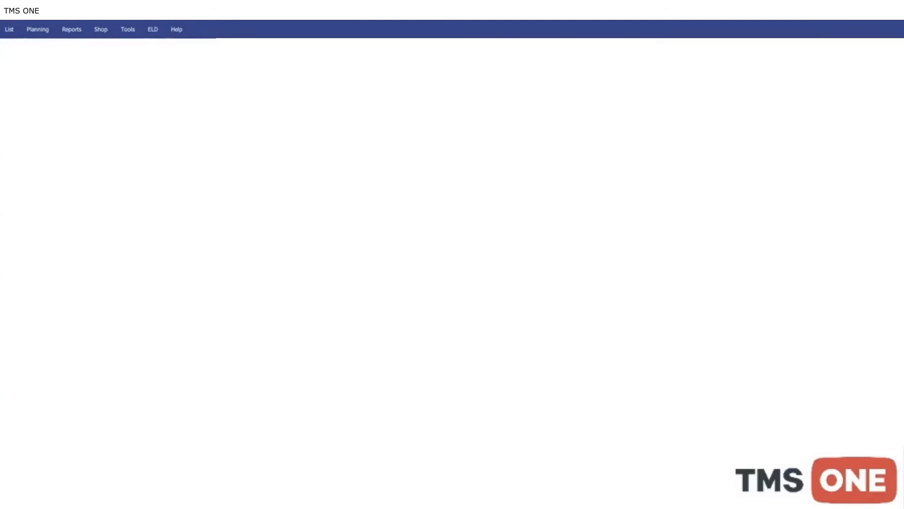
Open the vehicle inspections list and start a new inspection with its type kept as Outbound
{"action": "left_click", "coordinate": [101, 29]}
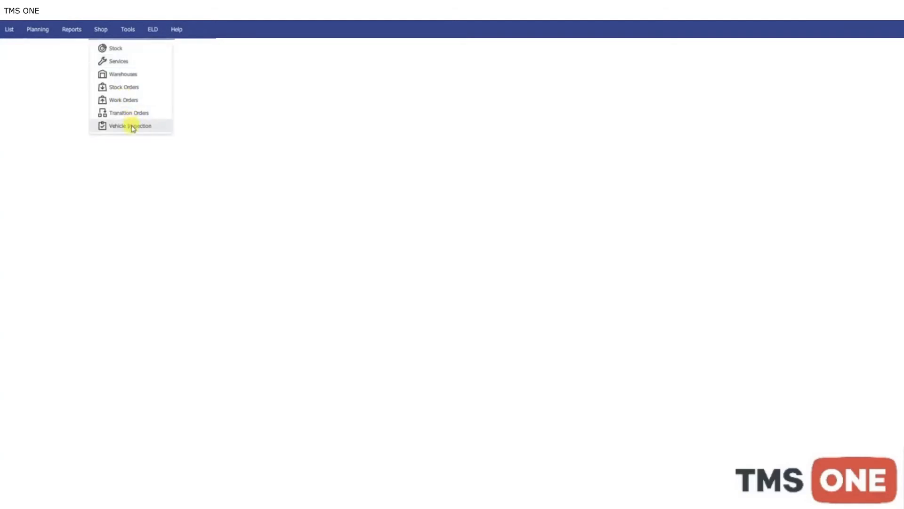
{"action": "left_click", "coordinate": [130, 126]}
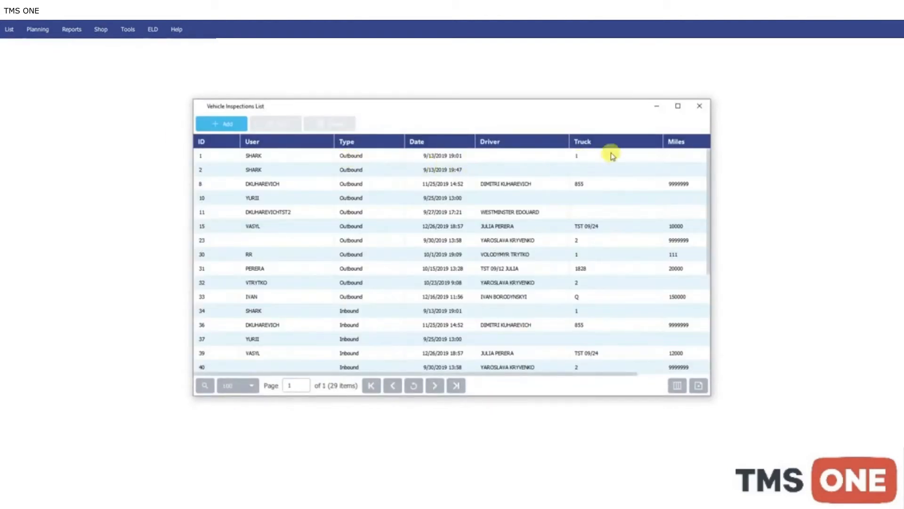
{"action": "left_click", "coordinate": [220, 125]}
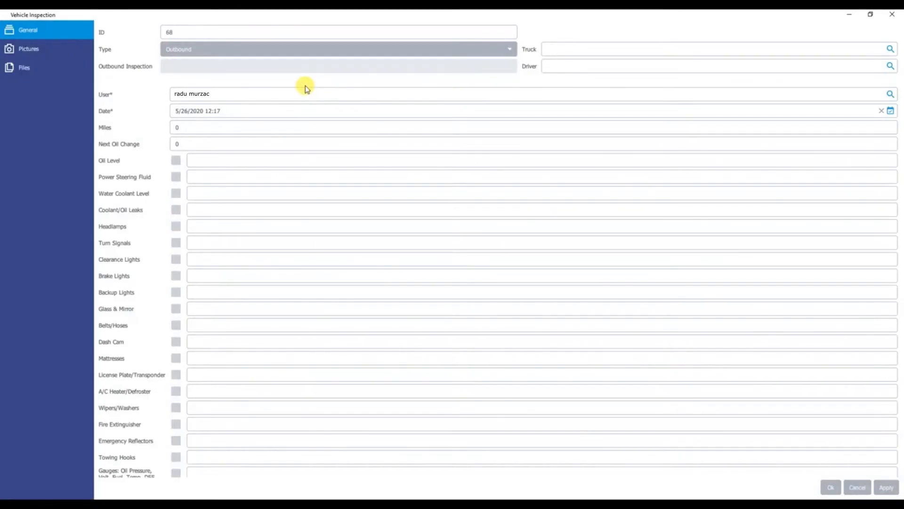
{"action": "left_click", "coordinate": [234, 50]}
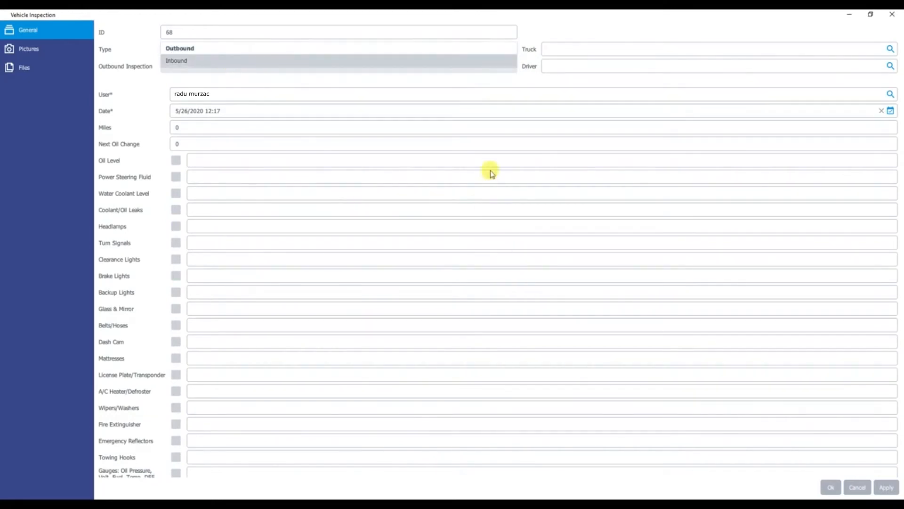
{"action": "left_click", "coordinate": [198, 49]}
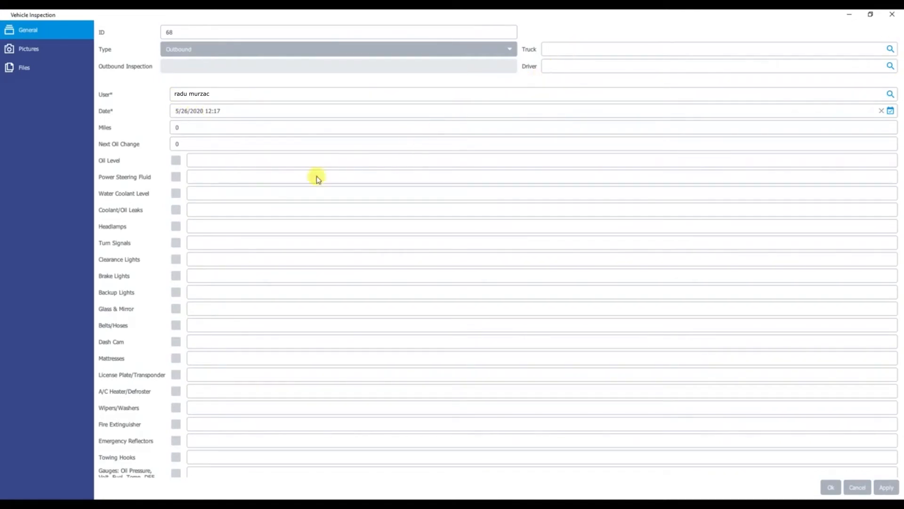
Check Oil Level, Water Coolant Level, Coolant/Oil Leaks and Headlamps, commenting "ERHERHERJ" on the water coolant and "ERJSJRJF" on the oil
{"action": "left_click", "coordinate": [176, 163]}
{"action": "left_click", "coordinate": [176, 194]}
{"action": "left_click", "coordinate": [176, 210]}
{"action": "left_click", "coordinate": [176, 226]}
{"action": "left_click", "coordinate": [206, 196]}
{"action": "type", "text": "ERHERHERJ"}
{"action": "left_click", "coordinate": [212, 160]}
{"action": "type", "text": "ERHER"}
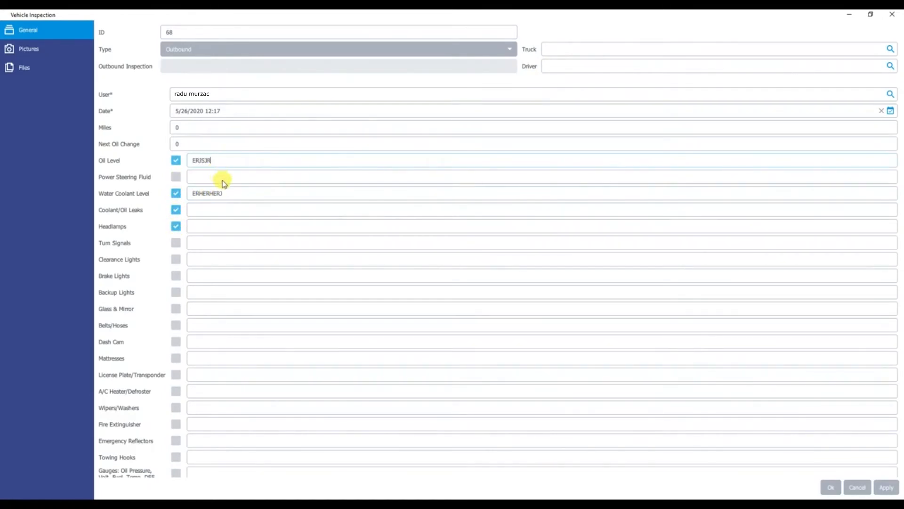
Set Keys to 2 and Fuel Gauge to 1/2 at the end of the inspection form and apply the entries
{"action": "scroll", "coordinate": [236, 207], "scroll_direction": "down", "scroll_amount": 3}
{"action": "scroll", "coordinate": [244, 220], "scroll_direction": "down", "scroll_amount": 3}
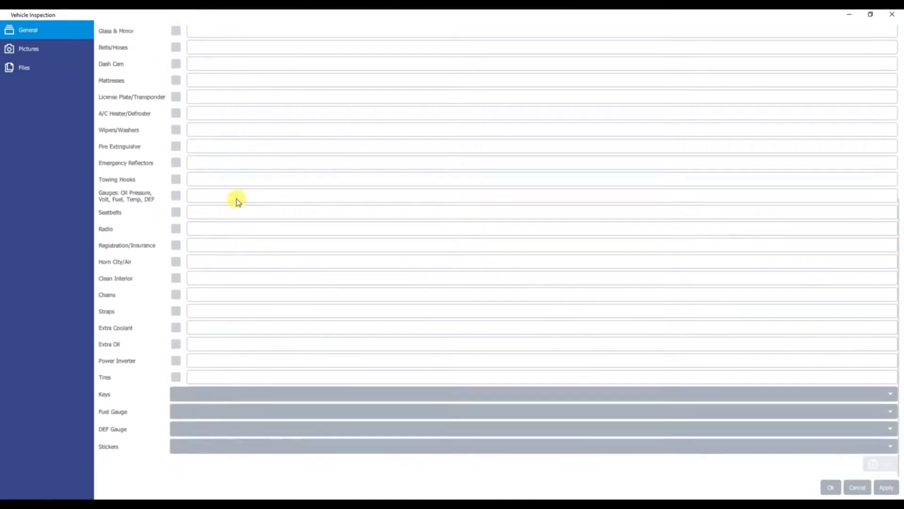
{"action": "left_click", "coordinate": [260, 396]}
{"action": "left_click", "coordinate": [254, 417]}
{"action": "left_click", "coordinate": [254, 419]}
{"action": "left_click", "coordinate": [228, 366]}
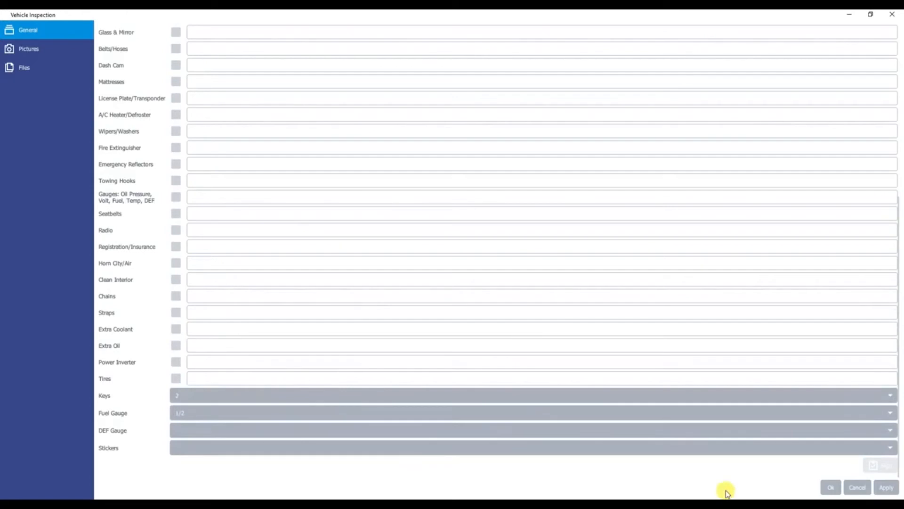
{"action": "left_click", "coordinate": [887, 489]}
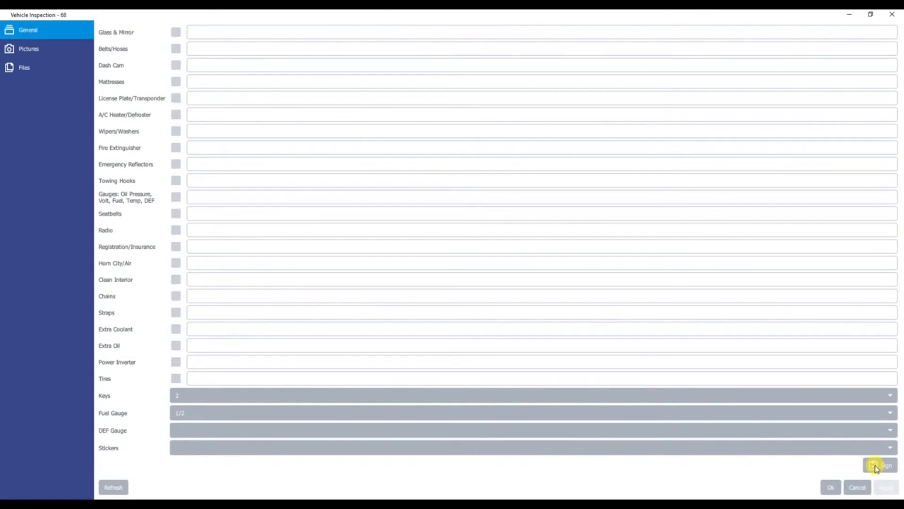
Sign the outbound inspection with the handwritten word "Test"
{"action": "left_click", "coordinate": [876, 467]}
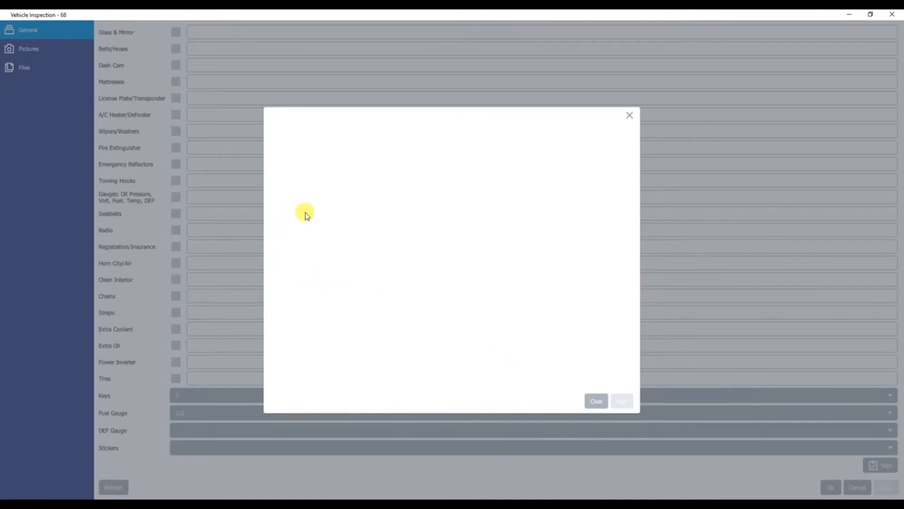
{"action": "mouse_move", "coordinate": [292, 217]}
{"action": "left_mouse_down"}
{"action": "mouse_move", "coordinate": [383, 206]}
{"action": "mouse_move", "coordinate": [361, 304]}
{"action": "left_mouse_up"}
{"action": "mouse_move", "coordinate": [387, 272]}
{"action": "left_mouse_down"}
{"action": "mouse_move", "coordinate": [402, 293]}
{"action": "mouse_move", "coordinate": [413, 283]}
{"action": "left_mouse_up"}
{"action": "left_click_drag", "start_coordinate": [439, 246], "coordinate": [435, 293]}
{"action": "mouse_move", "coordinate": [499, 241]}
{"action": "left_mouse_down"}
{"action": "mouse_move", "coordinate": [462, 250]}
{"action": "mouse_move", "coordinate": [495, 360]}
{"action": "left_mouse_up"}
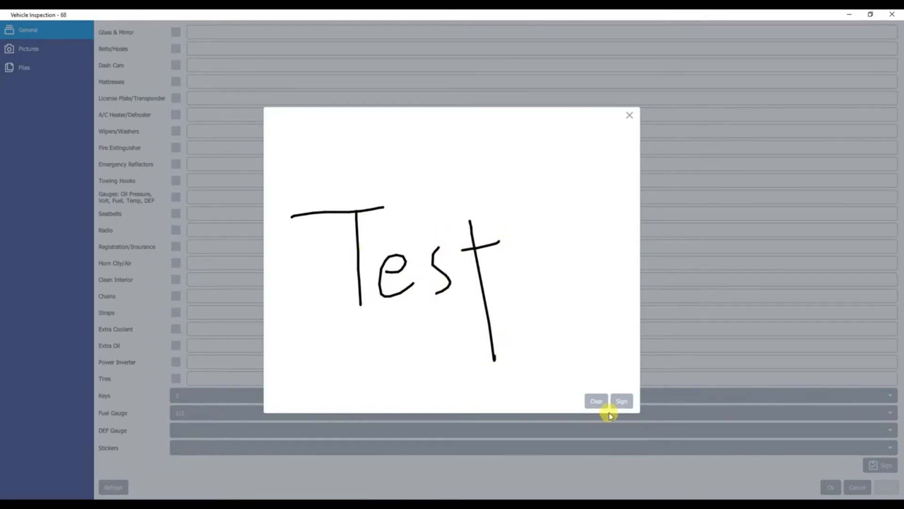
{"action": "left_click", "coordinate": [621, 401]}
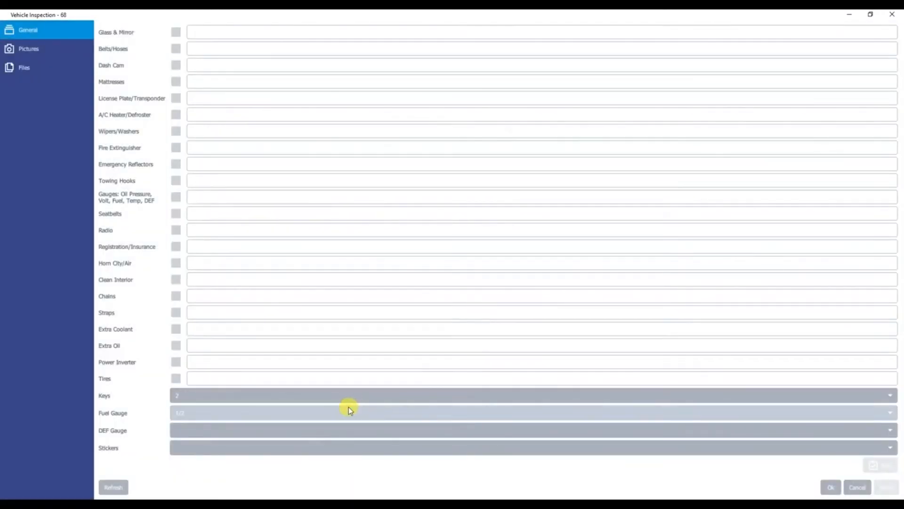
View the signed PDF among the inspection's files, look through the inspection sheet and close it
{"action": "left_click", "coordinate": [47, 68]}
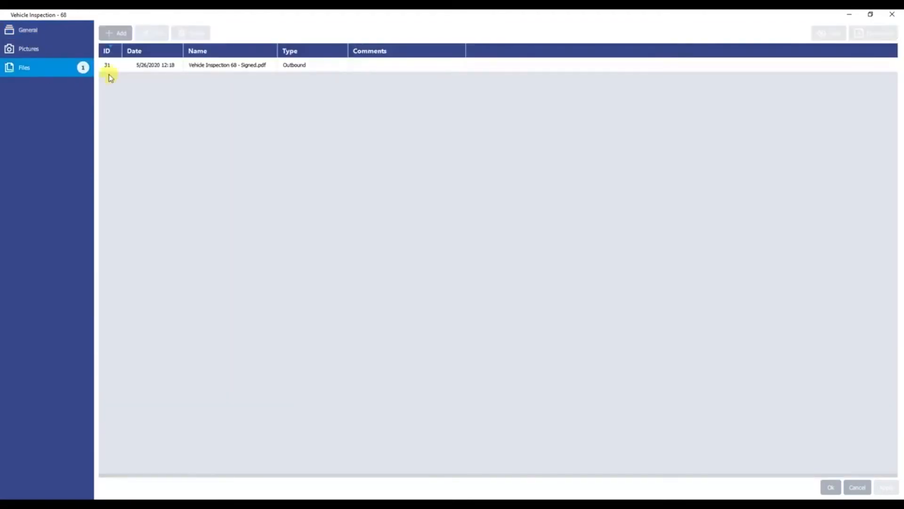
{"action": "left_click", "coordinate": [220, 66]}
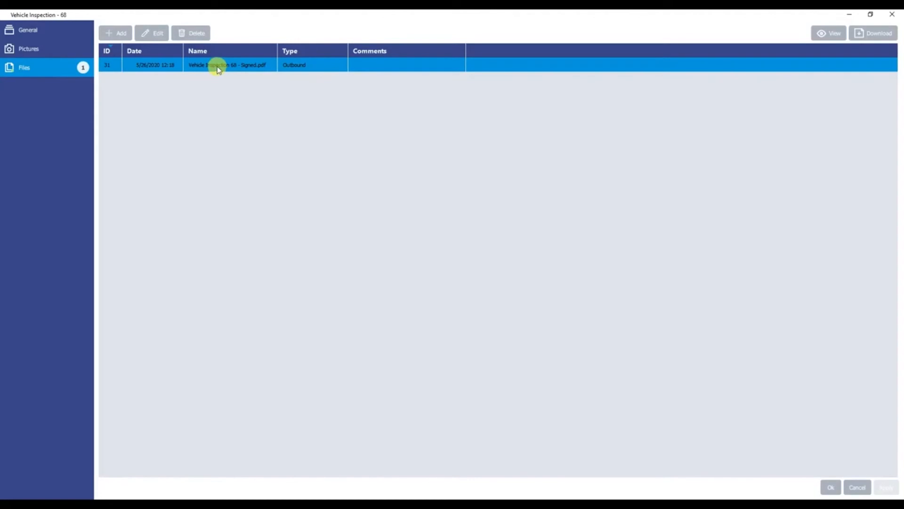
{"action": "left_click", "coordinate": [827, 33]}
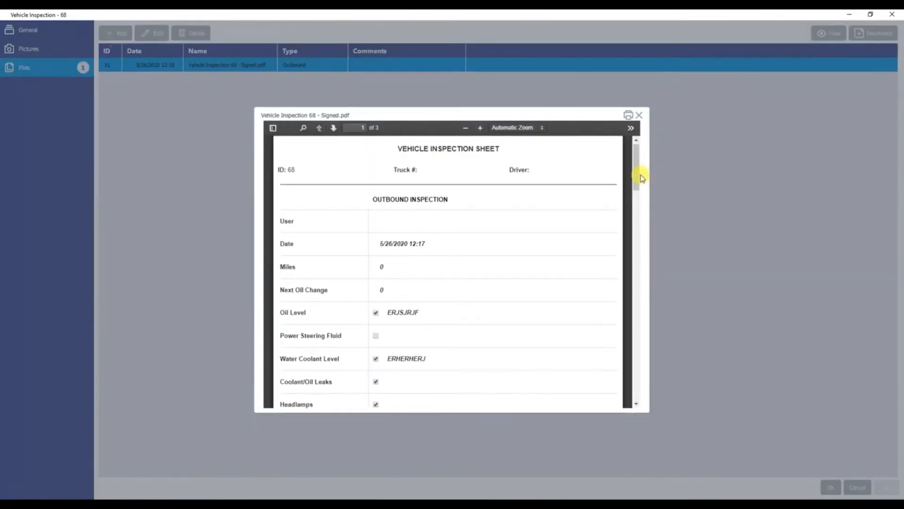
{"action": "left_click_drag", "start_coordinate": [637, 173], "coordinate": [606, 157]}
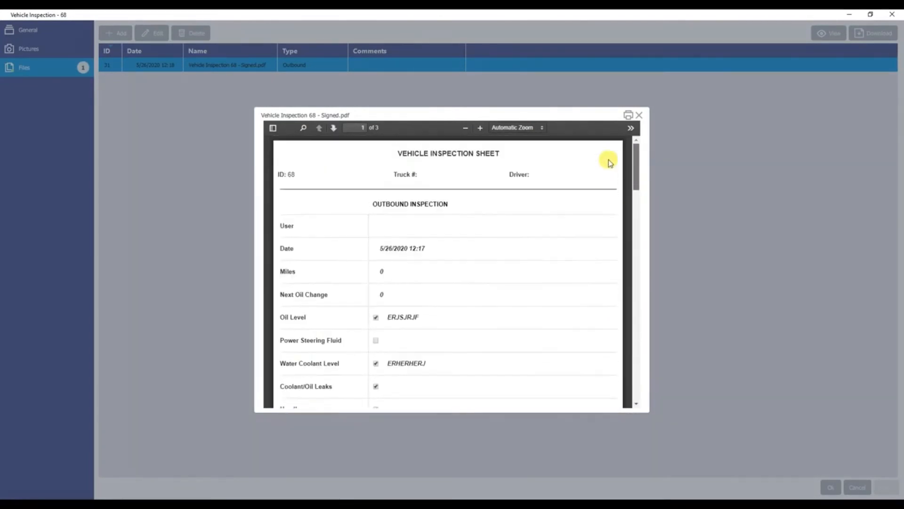
{"action": "left_click", "coordinate": [638, 115]}
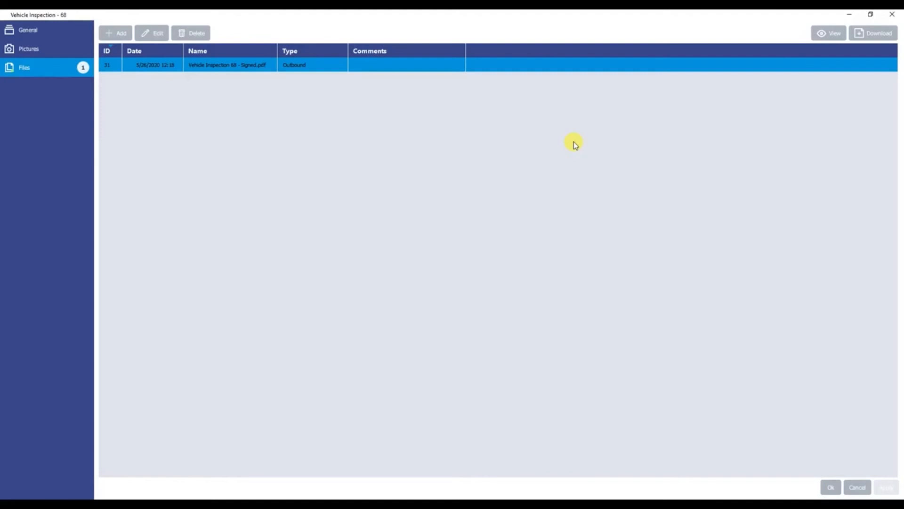
Check Dash Cam in the inspection's general details, then save and close the inspection
{"action": "left_click", "coordinate": [62, 30]}
{"action": "scroll", "coordinate": [216, 156], "scroll_direction": "down", "scroll_amount": 10}
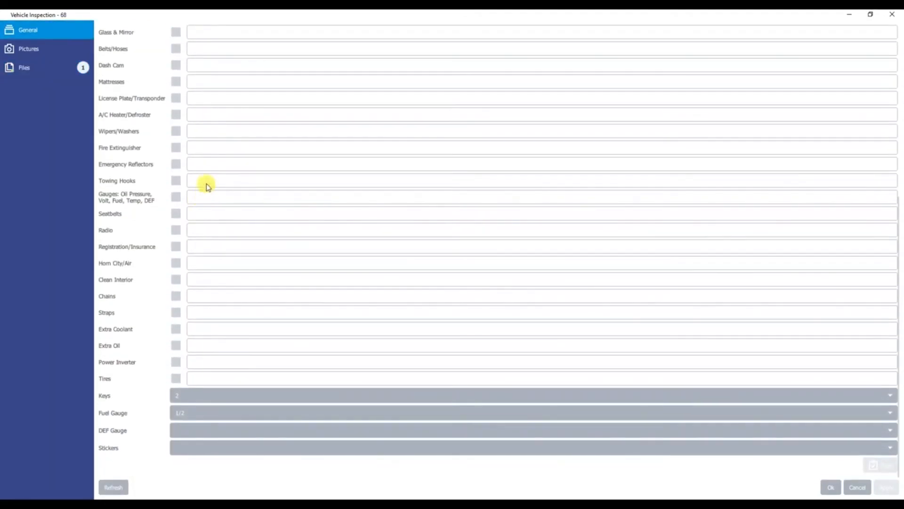
{"action": "left_click", "coordinate": [176, 65]}
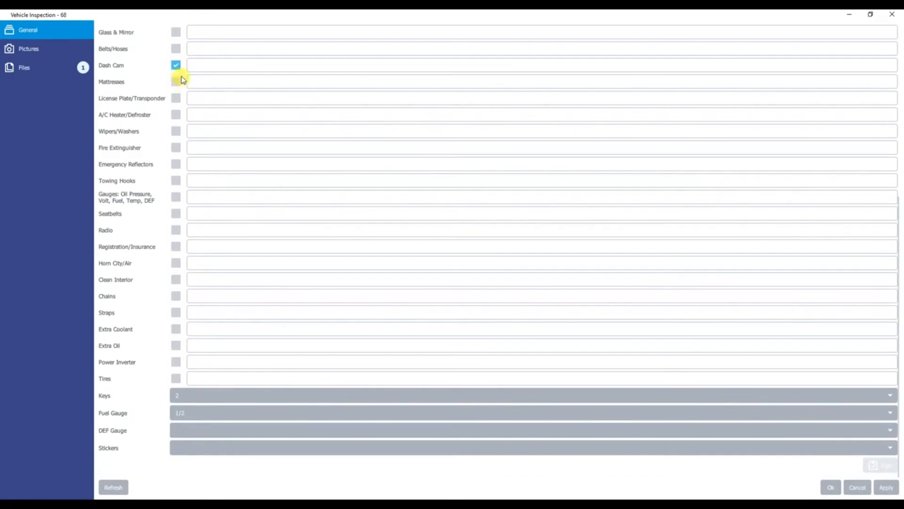
{"action": "scroll", "coordinate": [300, 140], "scroll_direction": "up", "scroll_amount": 10}
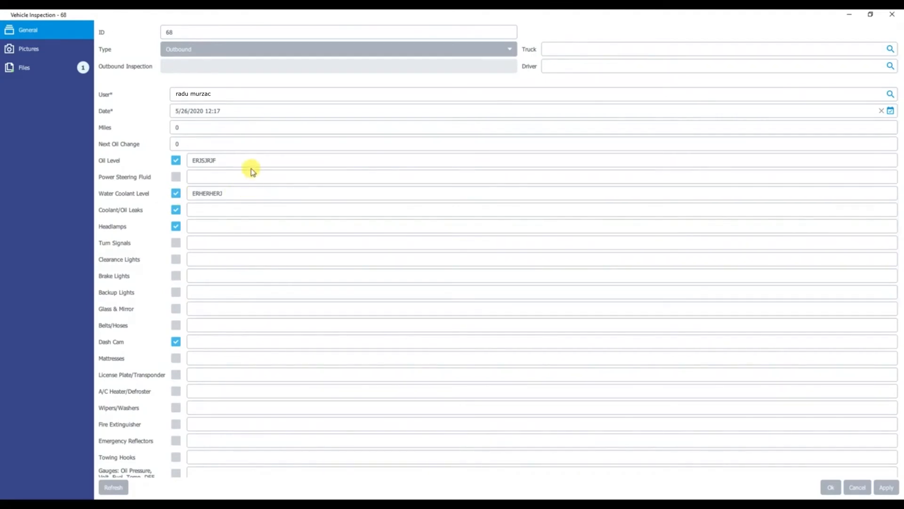
{"action": "left_click", "coordinate": [858, 488]}
{"action": "left_click", "coordinate": [830, 486]}
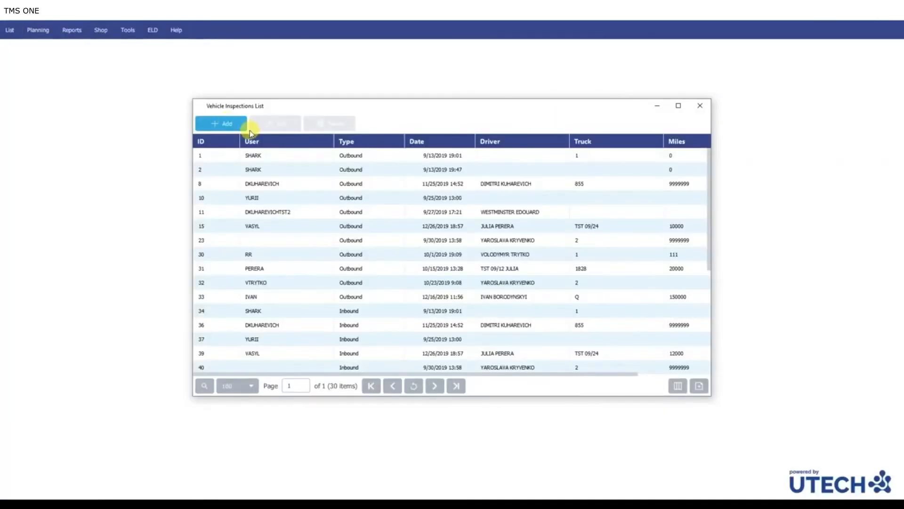
Add a new inspection of type Inbound and link it to outbound inspection 68
{"action": "left_click", "coordinate": [227, 124]}
{"action": "left_click", "coordinate": [204, 51]}
{"action": "left_click", "coordinate": [204, 58]}
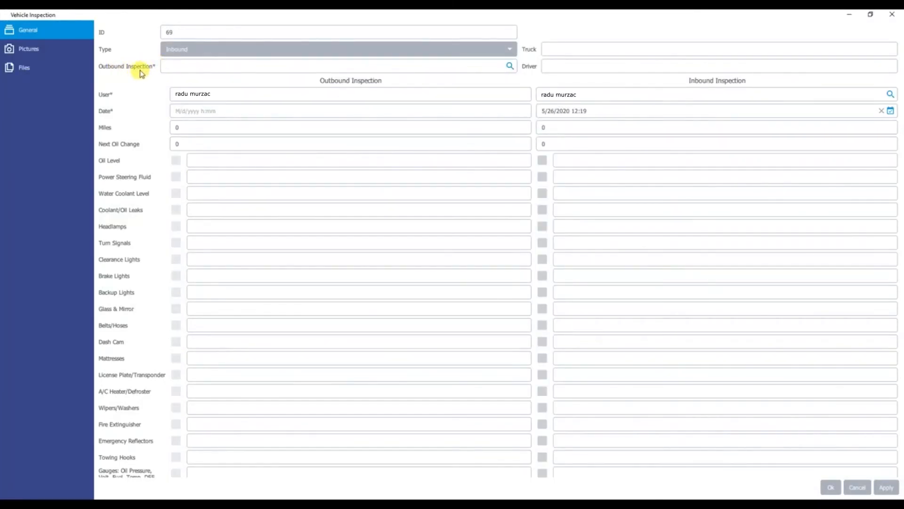
{"action": "left_click", "coordinate": [509, 67]}
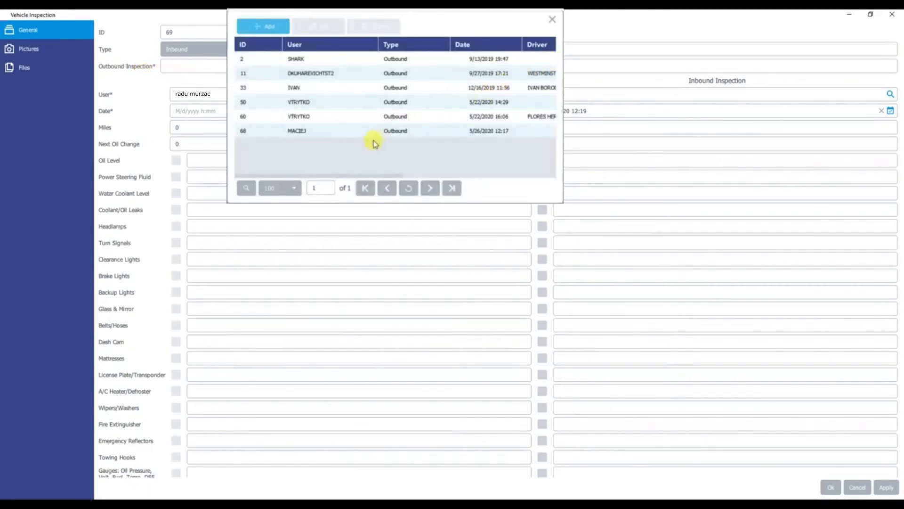
{"action": "double_click", "coordinate": [316, 132]}
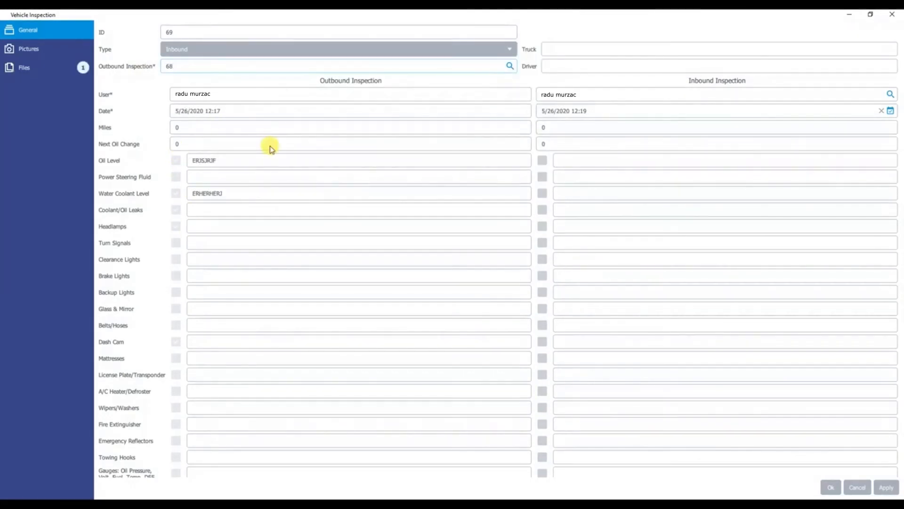
Compare the outbound inspection's entries with the inbound inspection's fields over the whole length of the form
{"action": "scroll", "coordinate": [169, 182], "scroll_direction": "down", "scroll_amount": 5}
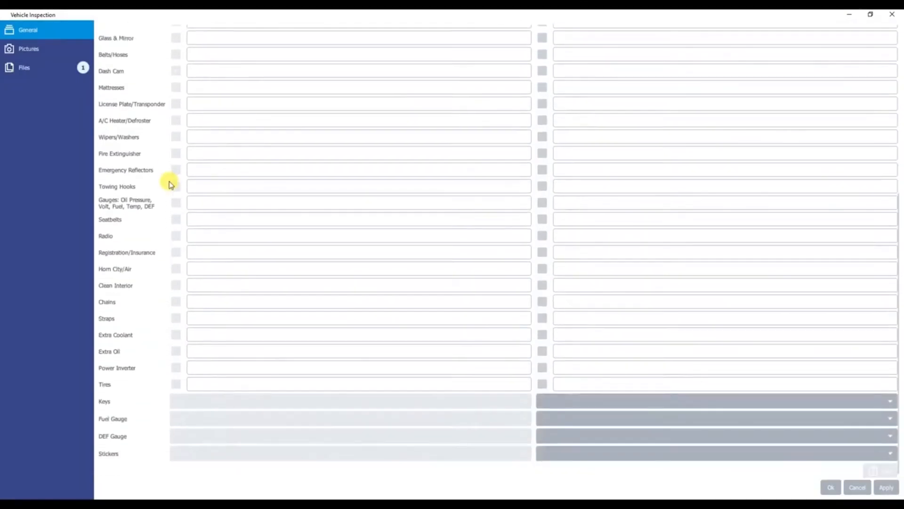
{"action": "scroll", "coordinate": [354, 208], "scroll_direction": "up", "scroll_amount": 1}
{"action": "scroll", "coordinate": [354, 209], "scroll_direction": "up", "scroll_amount": 7}
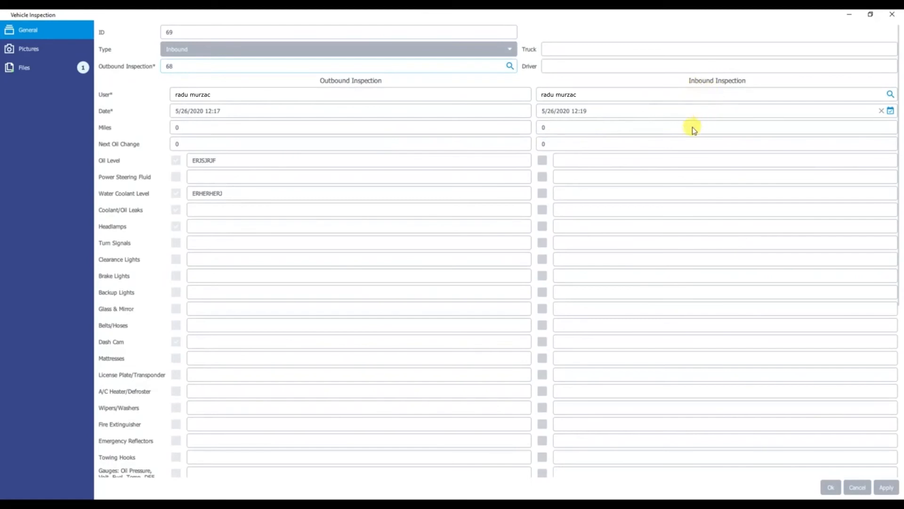
{"action": "scroll", "coordinate": [676, 132], "scroll_direction": "down", "scroll_amount": 4}
{"action": "scroll", "coordinate": [669, 137], "scroll_direction": "down", "scroll_amount": 4}
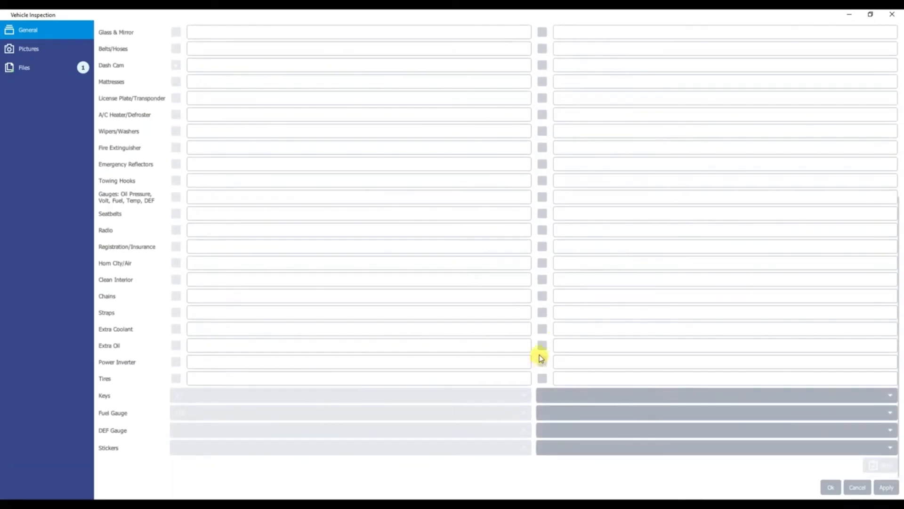
{"action": "scroll", "coordinate": [552, 122], "scroll_direction": "up", "scroll_amount": 1}
{"action": "scroll", "coordinate": [575, 181], "scroll_direction": "up", "scroll_amount": 2}
{"action": "scroll", "coordinate": [579, 188], "scroll_direction": "down", "scroll_amount": 4}
{"action": "scroll", "coordinate": [783, 428], "scroll_direction": "up", "scroll_amount": 1}
{"action": "scroll", "coordinate": [864, 446], "scroll_direction": "down", "scroll_amount": 1}
{"action": "scroll", "coordinate": [701, 254], "scroll_direction": "up", "scroll_amount": 5}
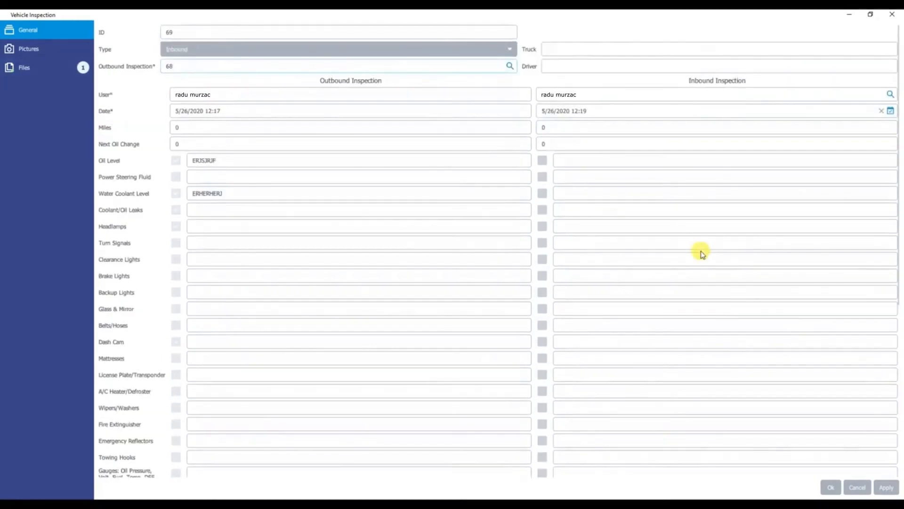